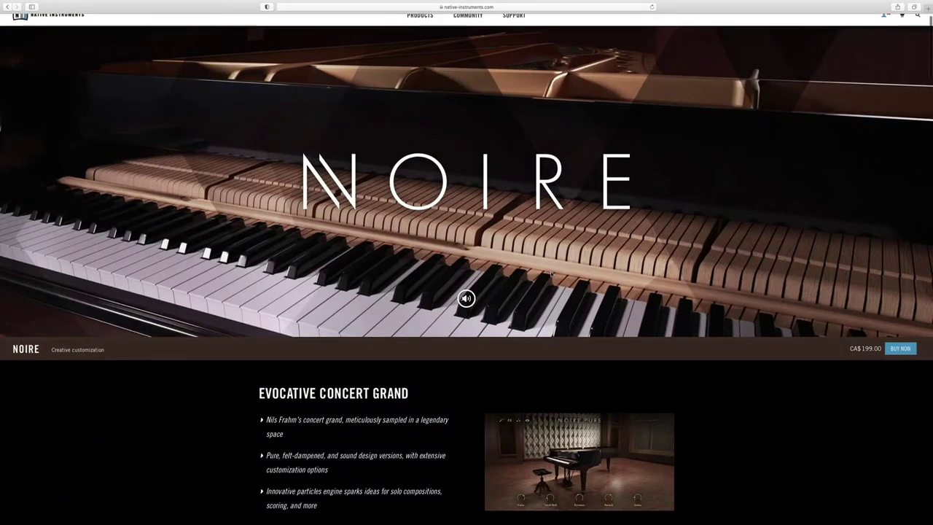
scroll(550, 271, "down", 1)
scroll(551, 271, "down", 2)
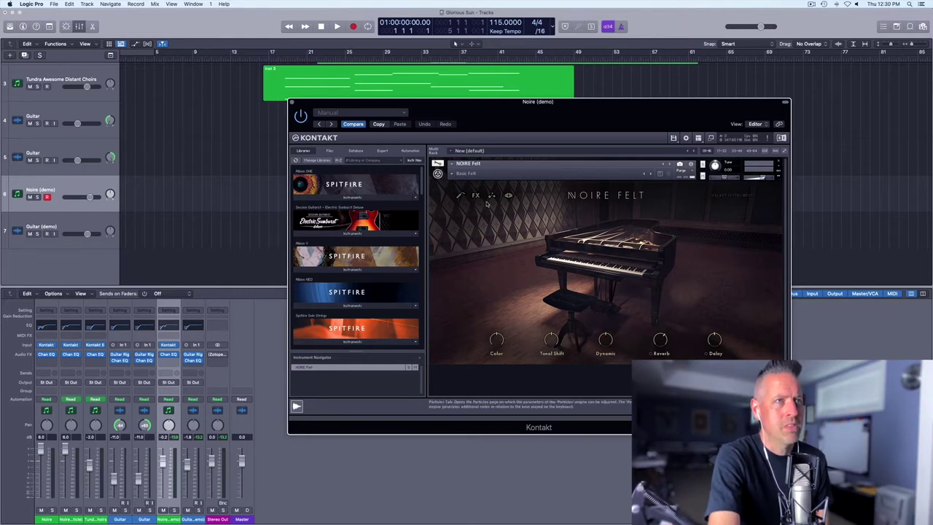
Look through NOIRE Felt's anatomy and tone settings, effects page and particles page
left_click(460, 196)
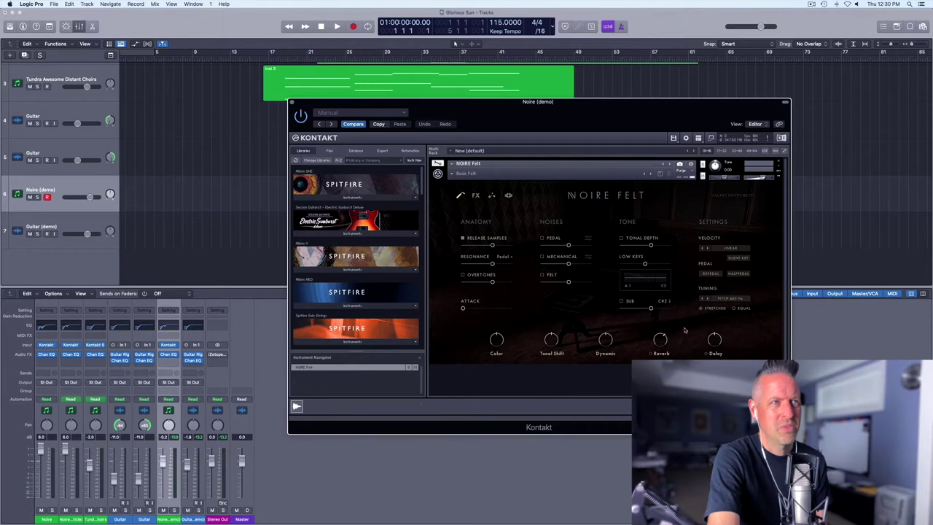
left_click(475, 196)
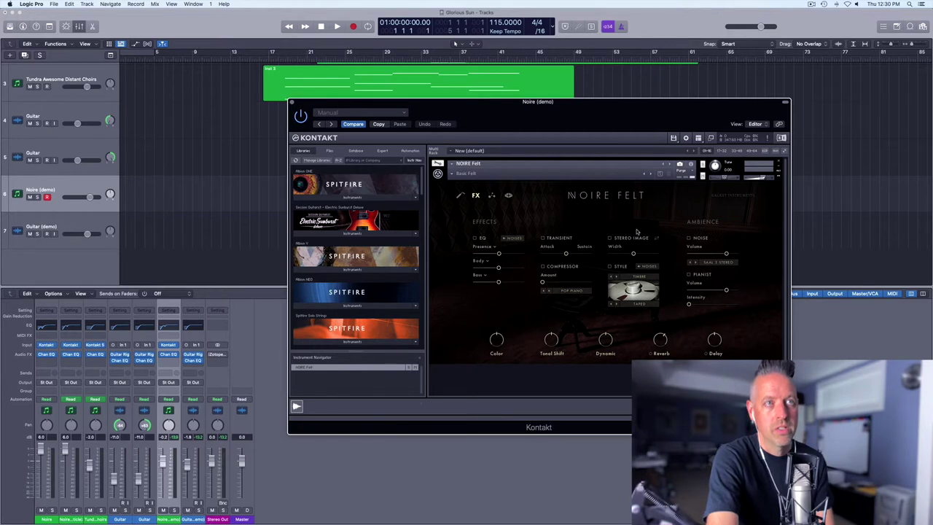
left_click(492, 196)
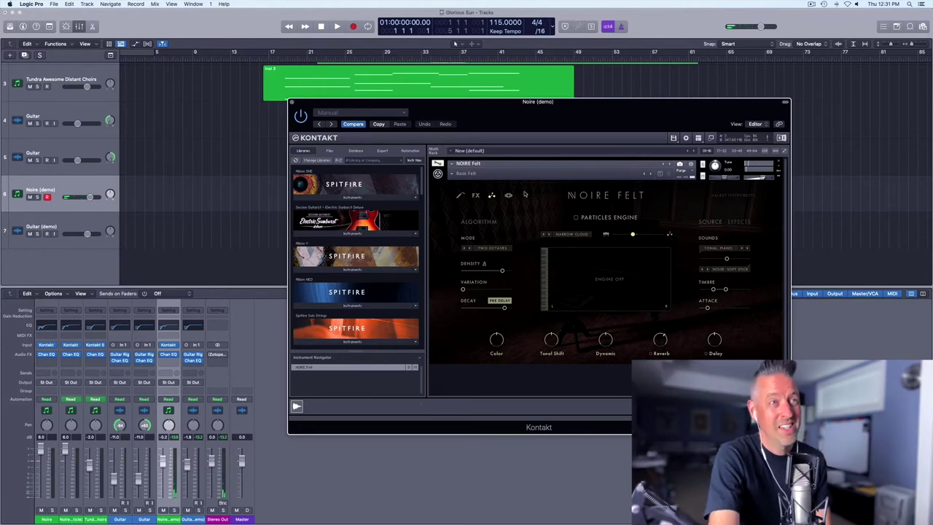
Turn on NOIRE Felt's Particles Engine and audition the Delayish and Playing Brushes presets
left_click(577, 218)
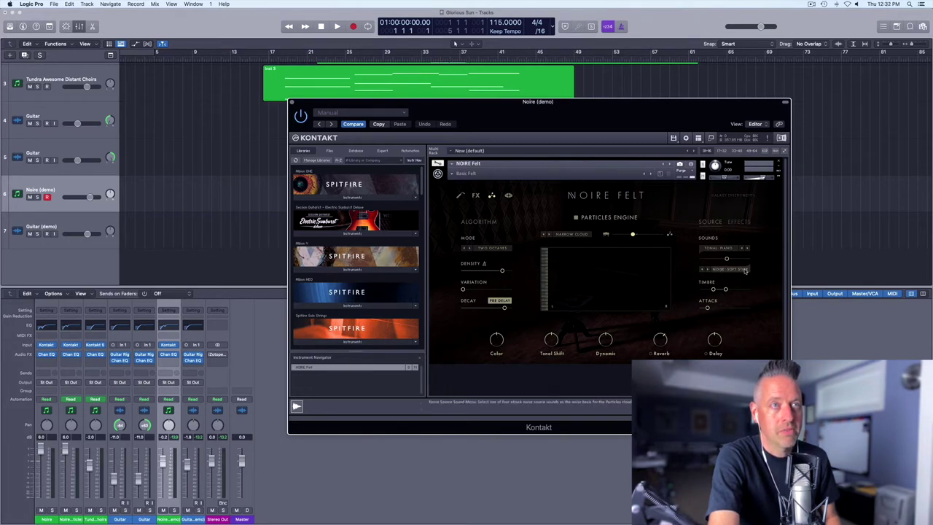
left_click(573, 235)
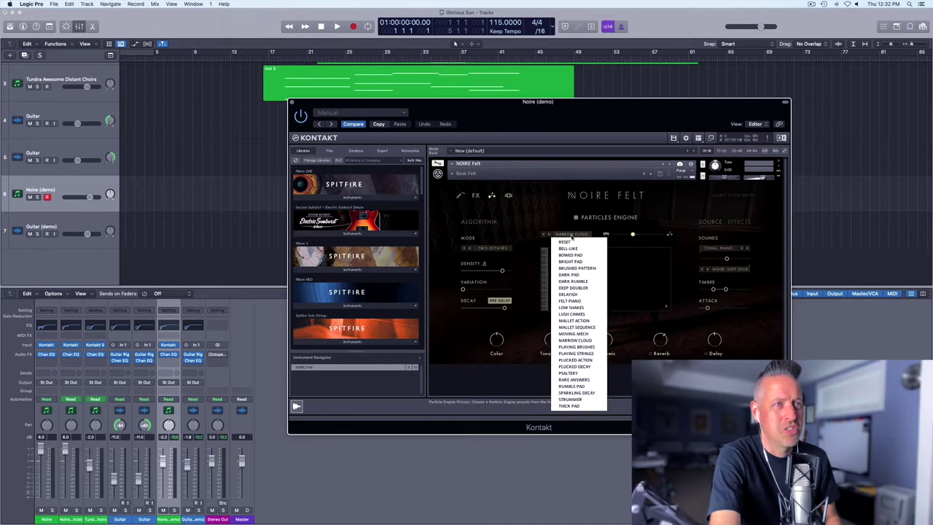
left_click(568, 295)
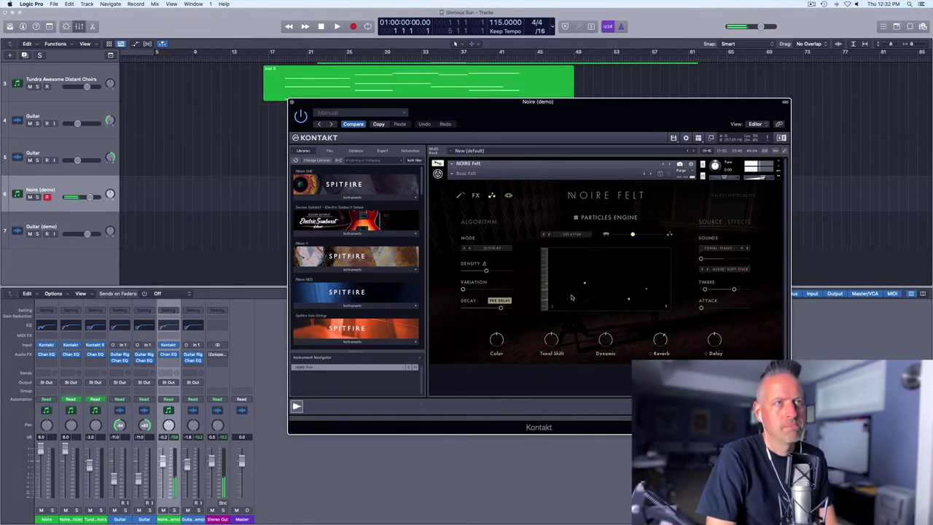
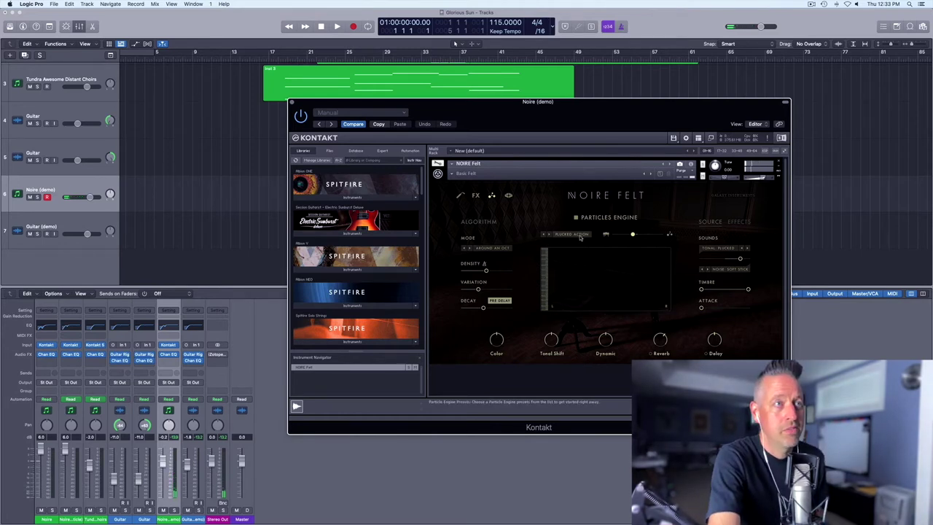
left_click(575, 234)
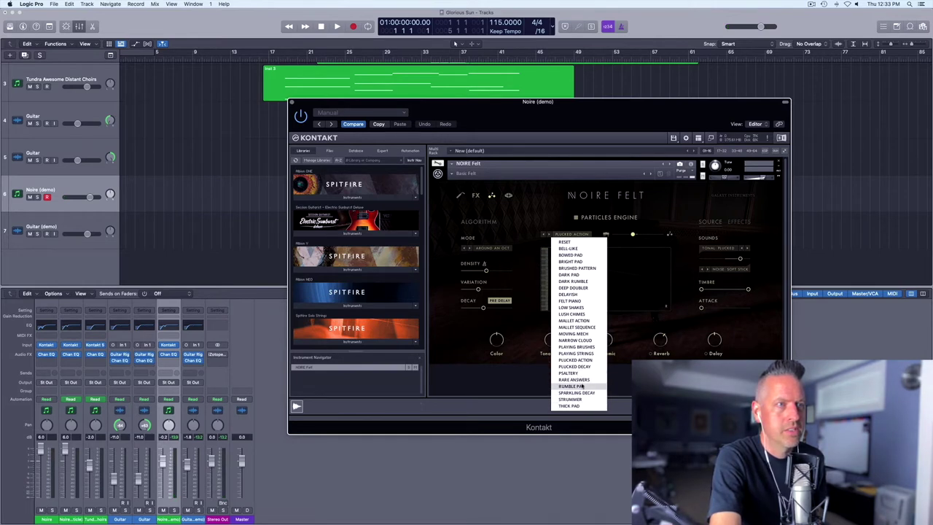
left_click(582, 347)
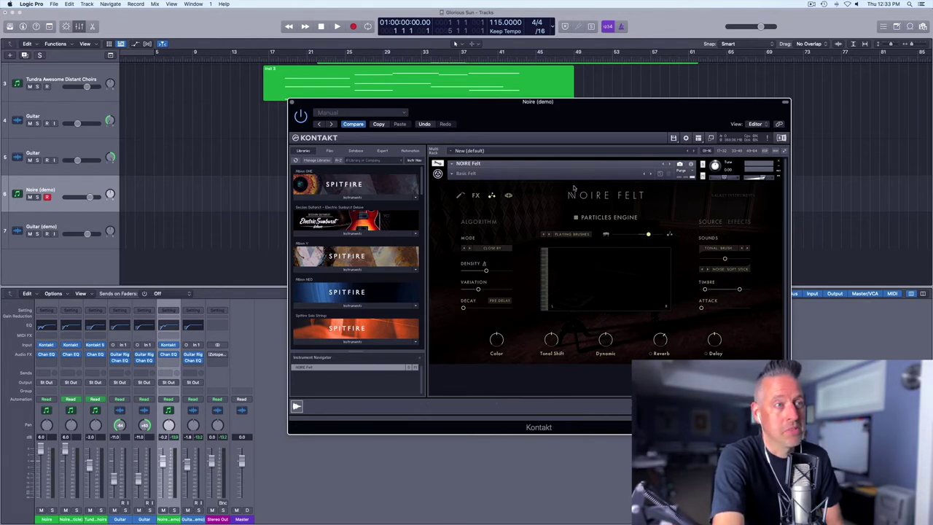
Close the Kontakt window and mute the Noire (demo) track
left_click(292, 103)
left_click(29, 197)
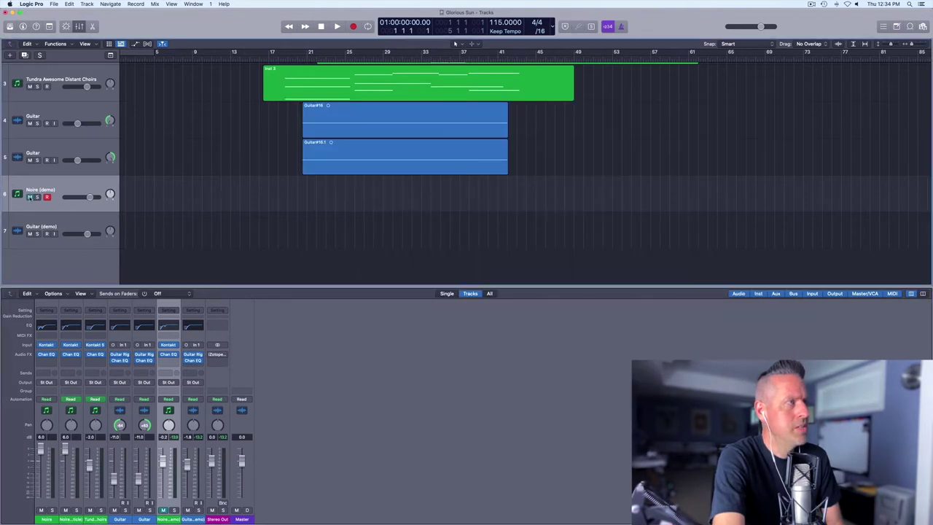
Solo the Noire piano track and play its opening while viewing its NOIRE Pure instrument in Kontakt
scroll(55, 188, "up", 3)
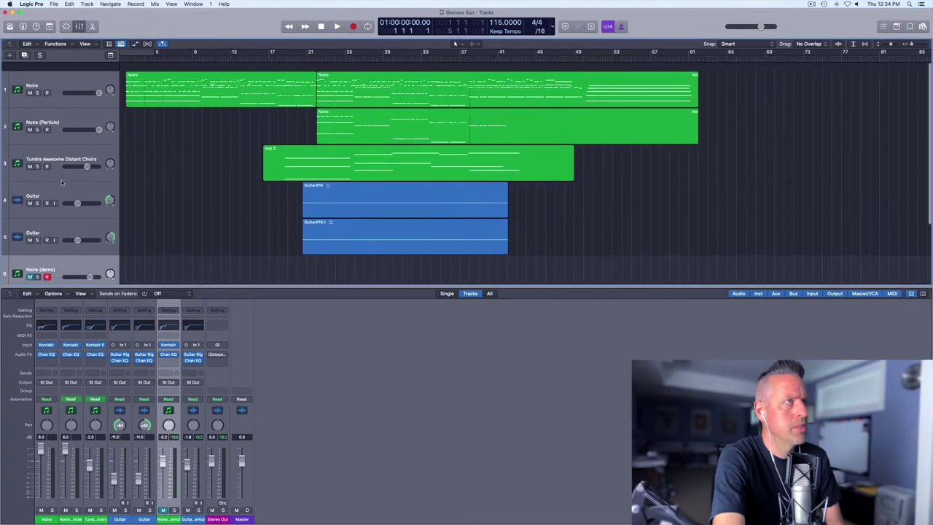
left_click(71, 82)
scroll(72, 81, "left", 1)
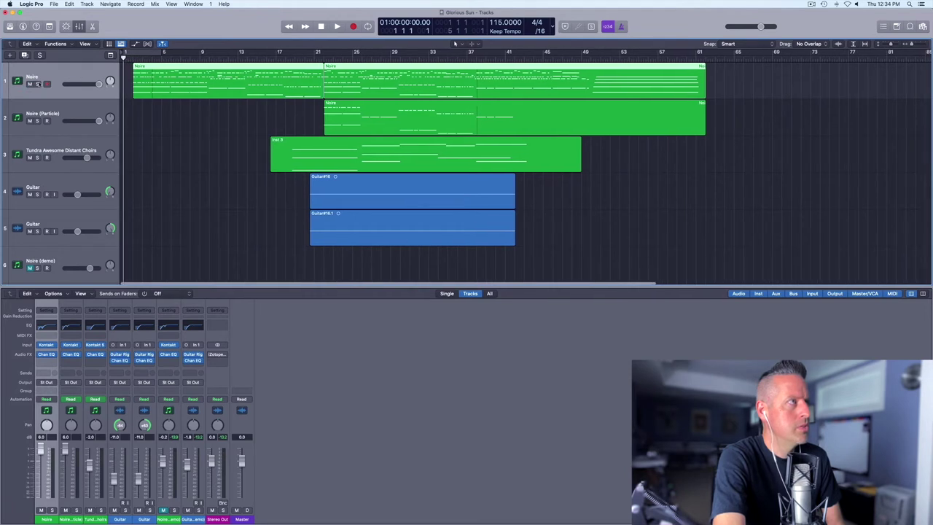
key("s")
key("space")
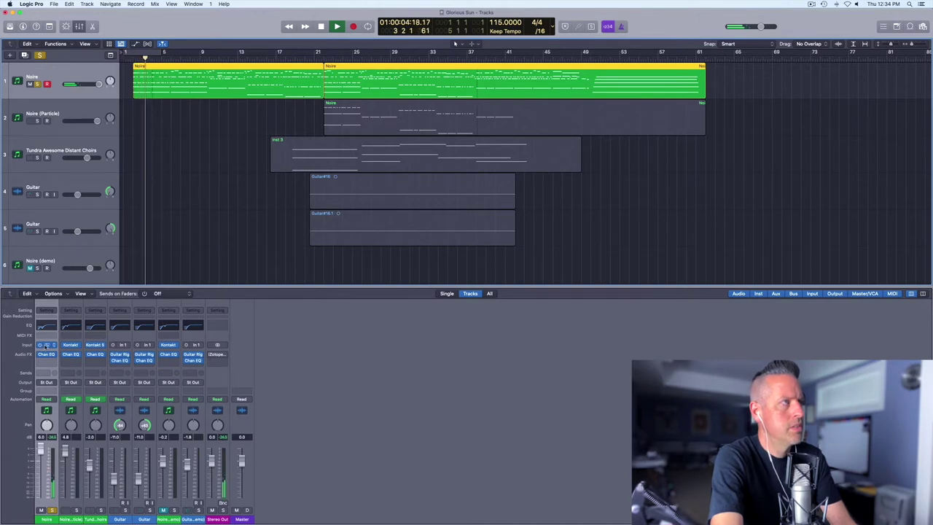
left_click(46, 344)
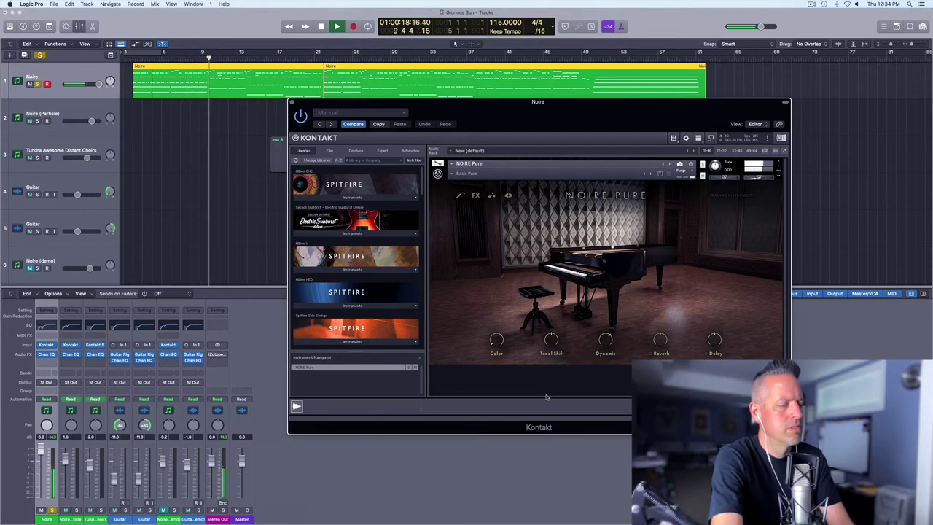
key("space")
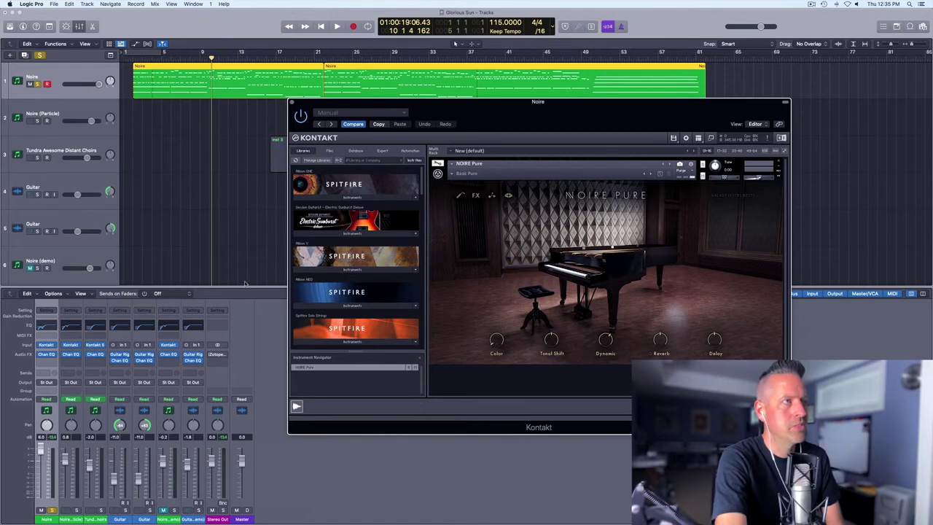
left_click(293, 102)
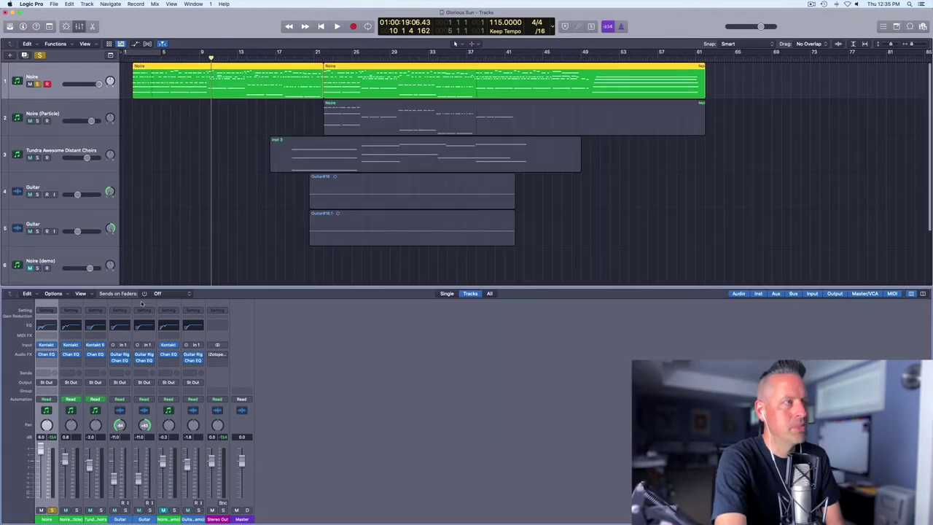
Open the Noire track's Channel EQ and play the piano from bar 2 with the EQ bypassed for comparison
left_click(46, 355)
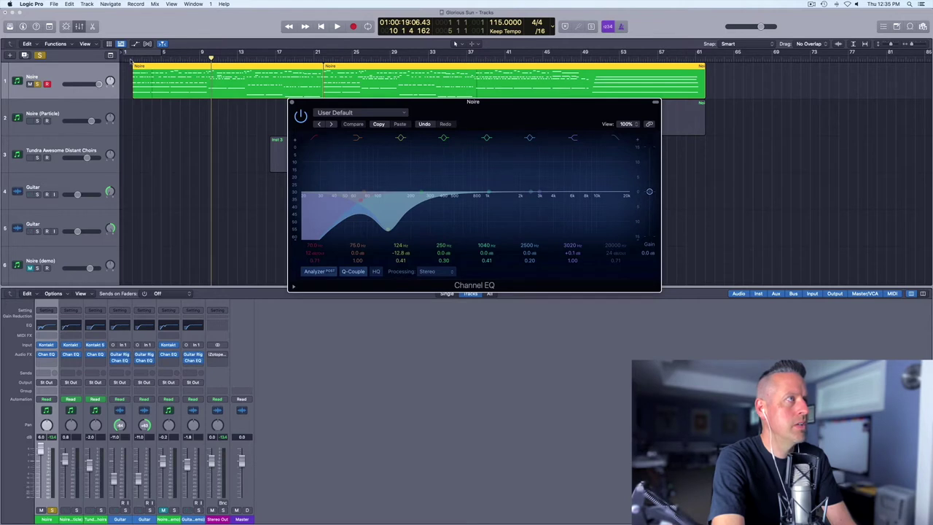
key("Return")
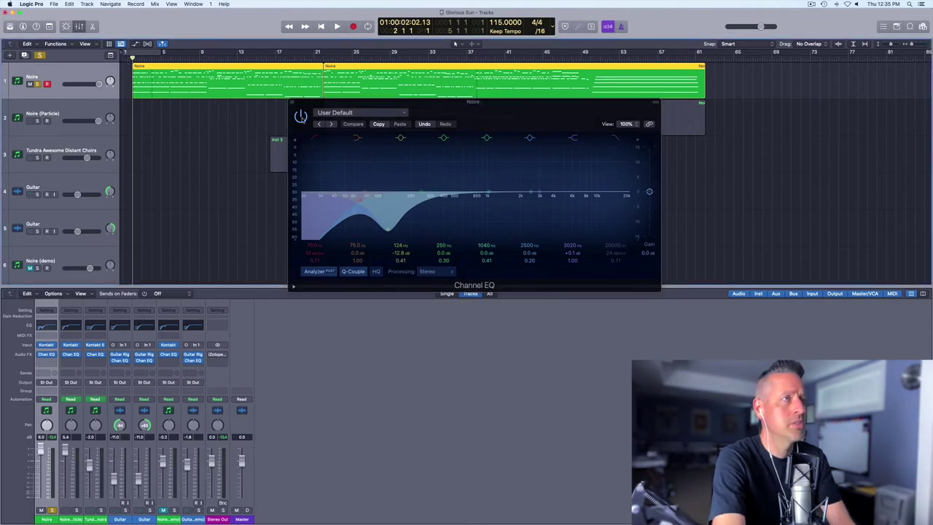
key("space")
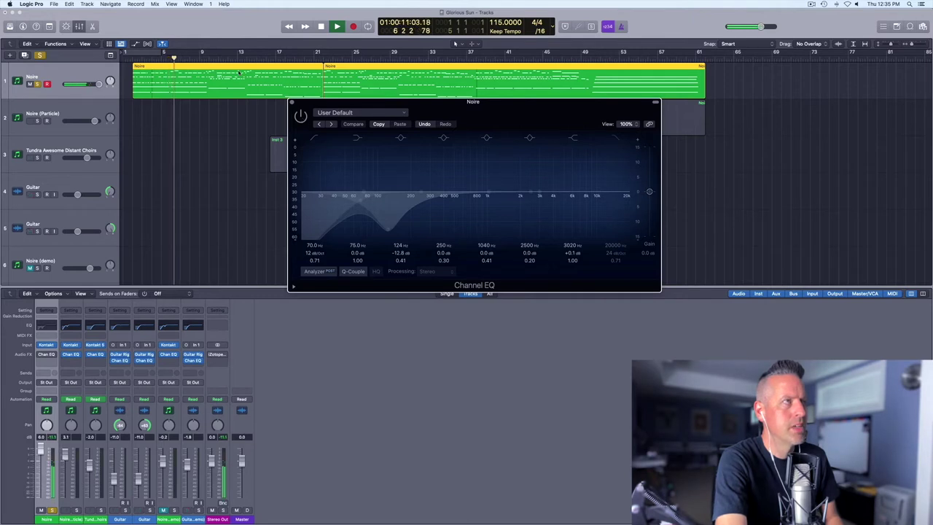
left_click(220, 56)
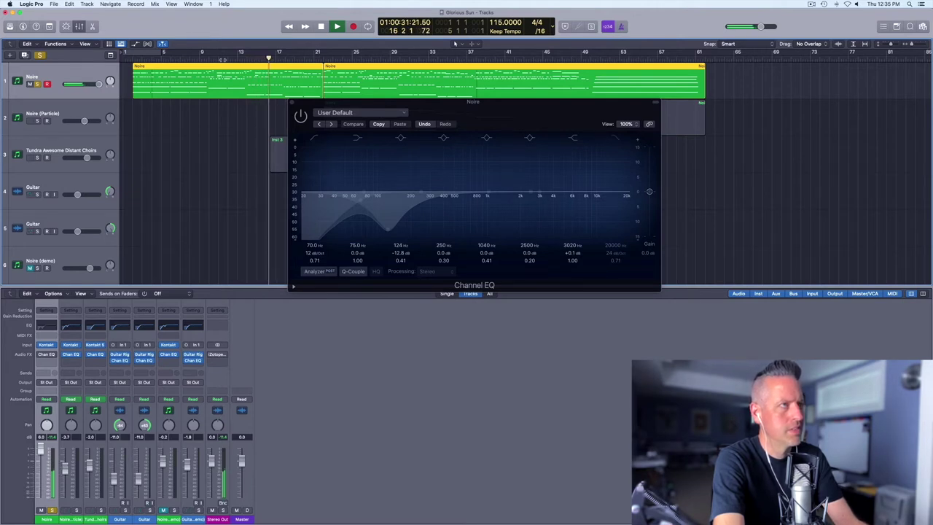
key("space")
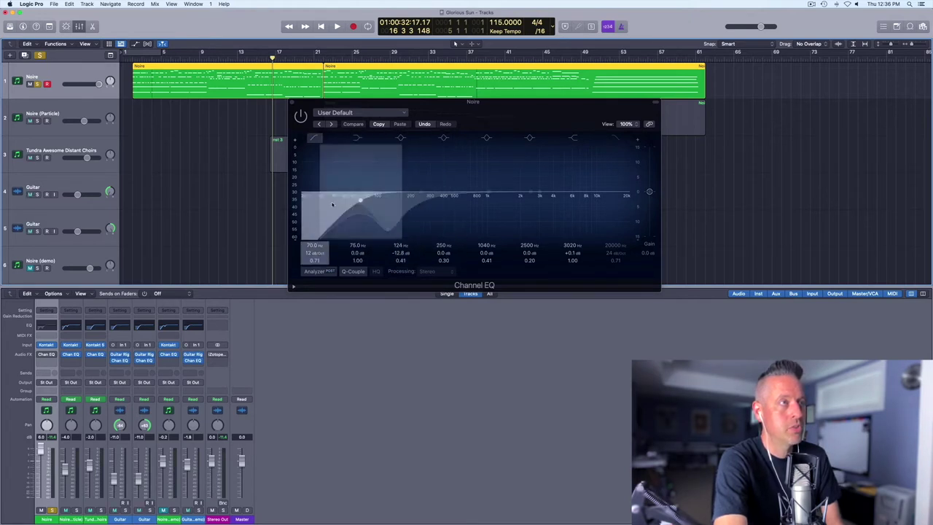
Re-enable the Noire track's Channel EQ, close it, and listen to the piano with the EQ active
left_click(315, 137)
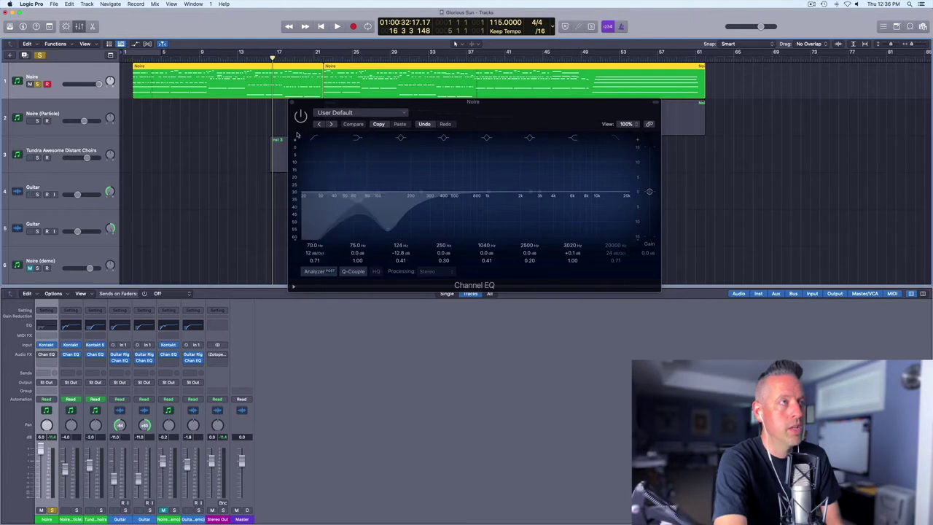
key("space")
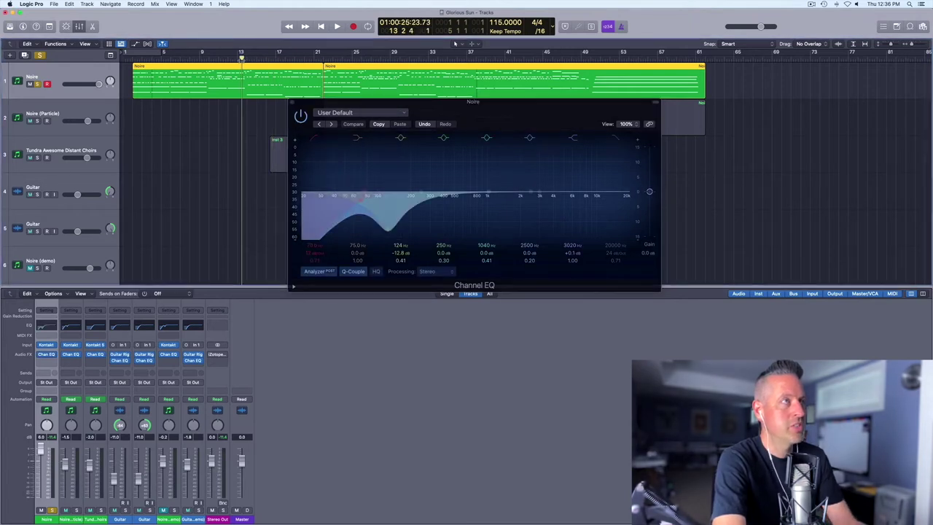
left_click(292, 103)
key("space")
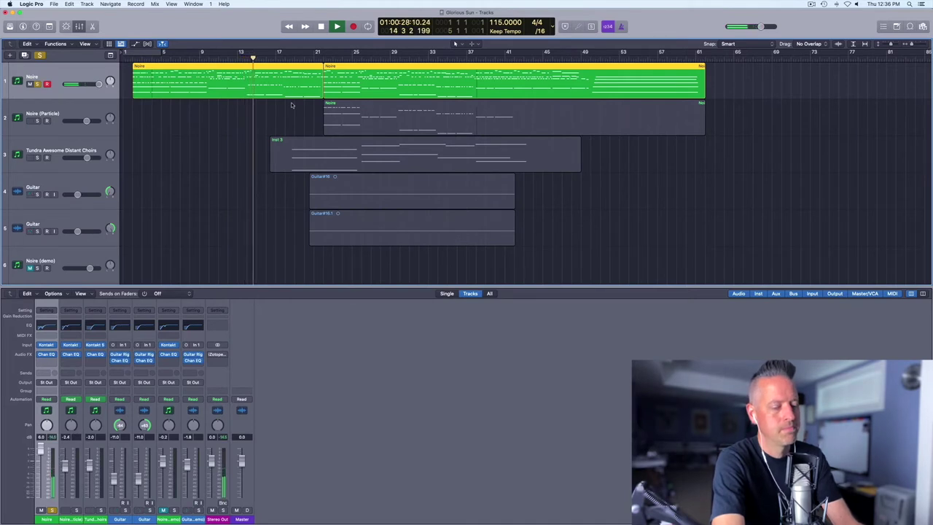
key("space")
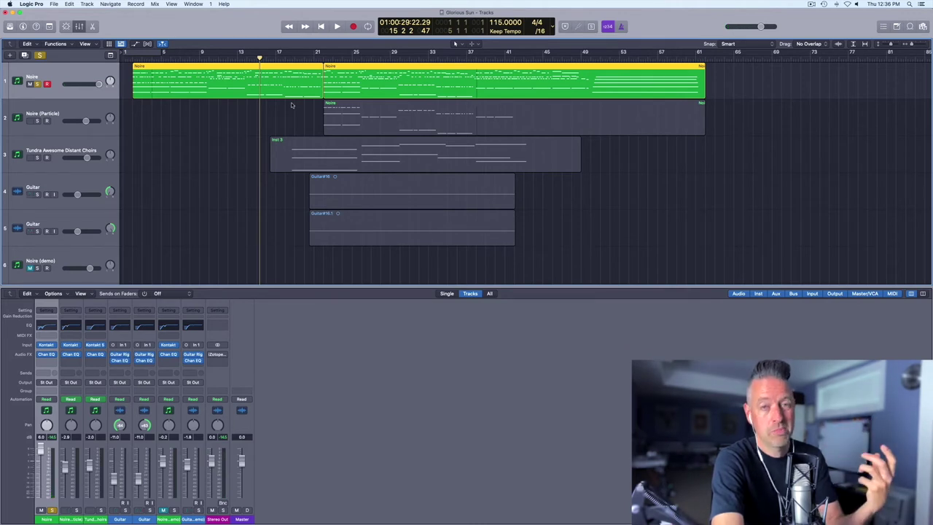
Select the Noire (Particle) track and turn off solo on the Noire track
left_click(56, 107)
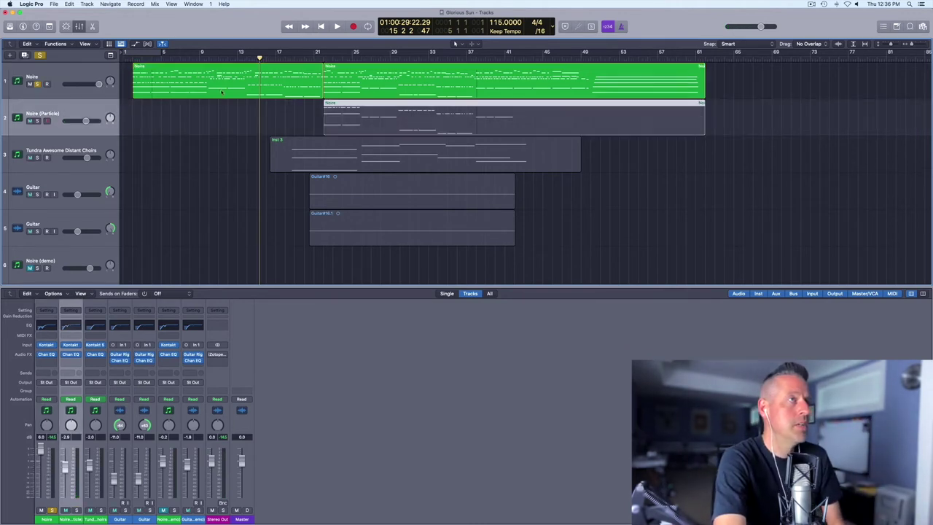
left_click(37, 84)
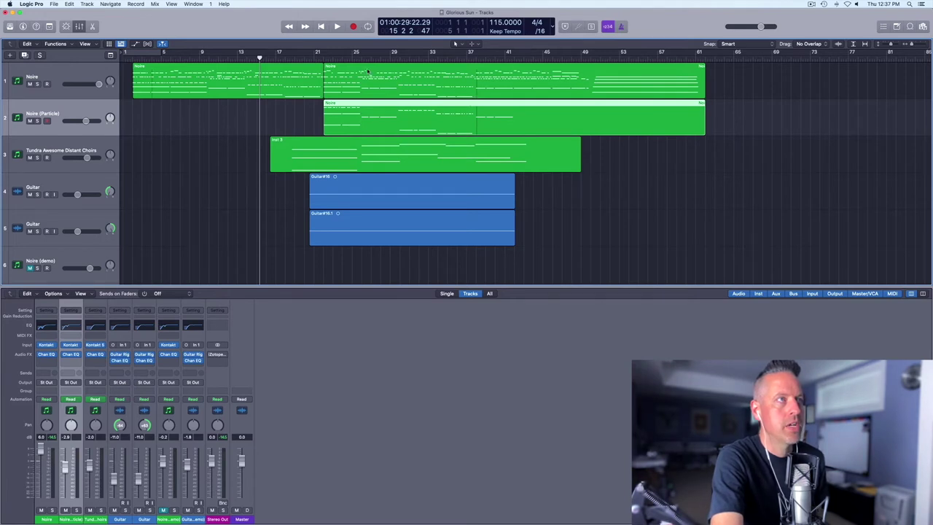
Adjust the arrangement zoom for taller tracks and a longer visible timeline, keeping the mixer shown
left_click(894, 46)
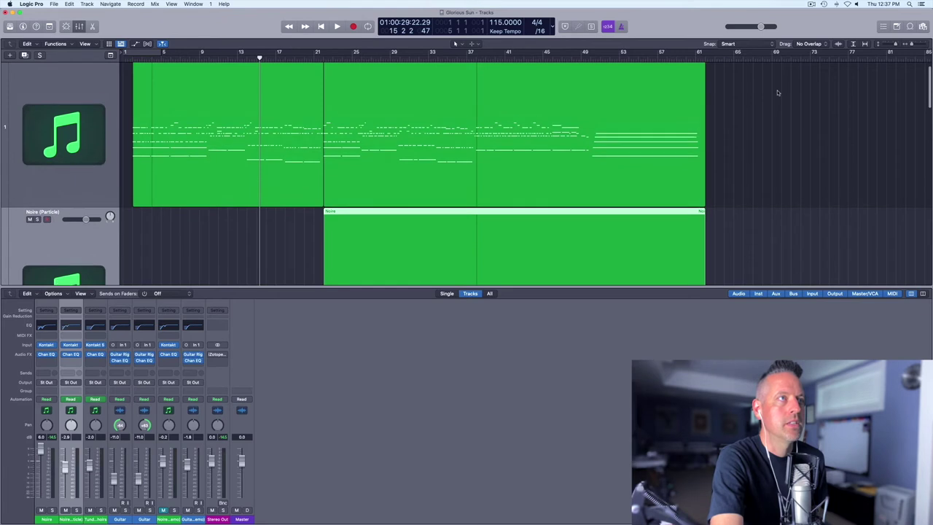
key("x")
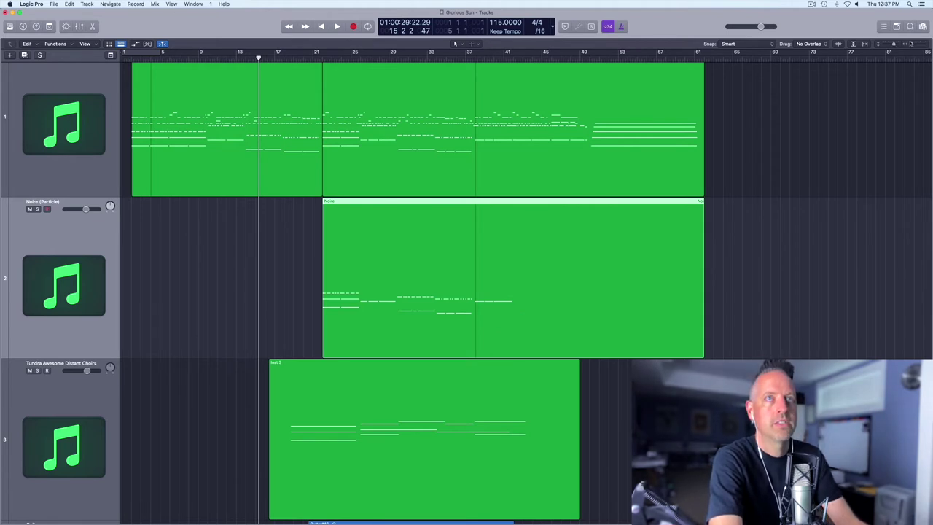
left_click(897, 46)
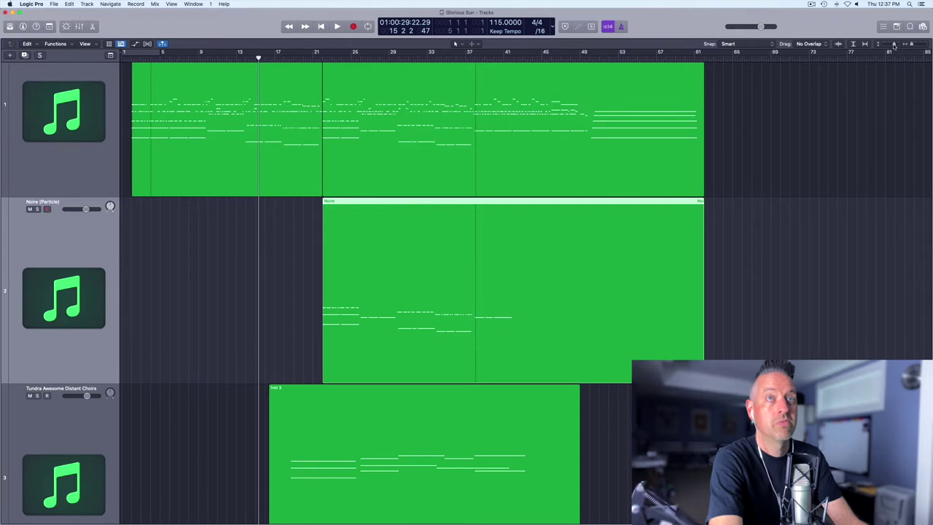
left_click(894, 45)
left_click(912, 45)
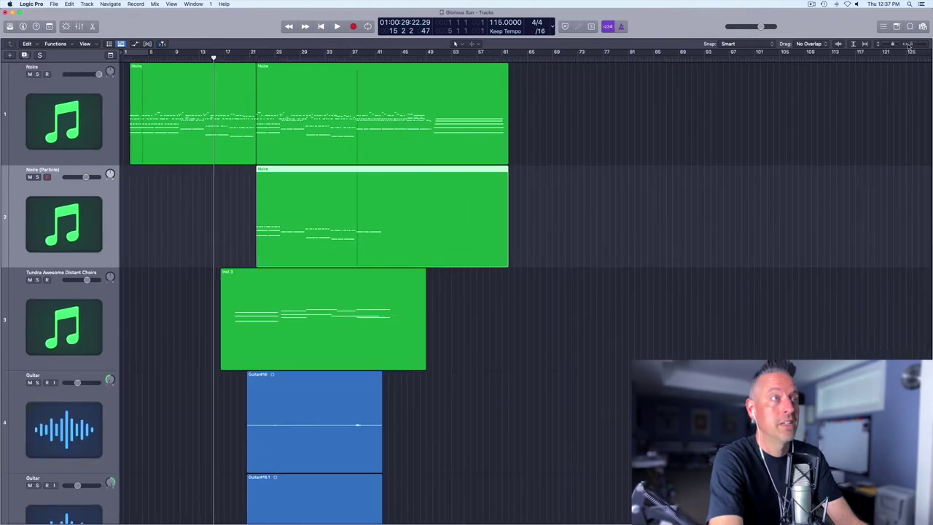
key("x")
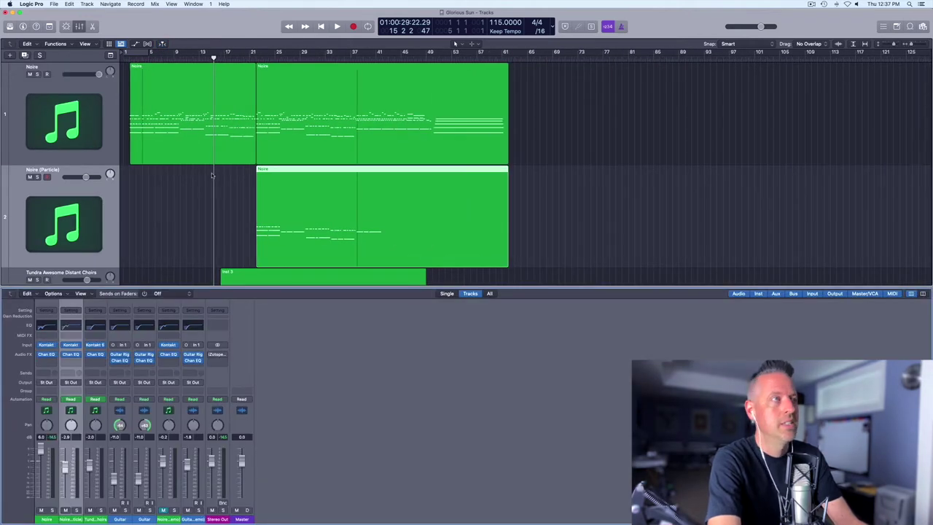
left_click(895, 46)
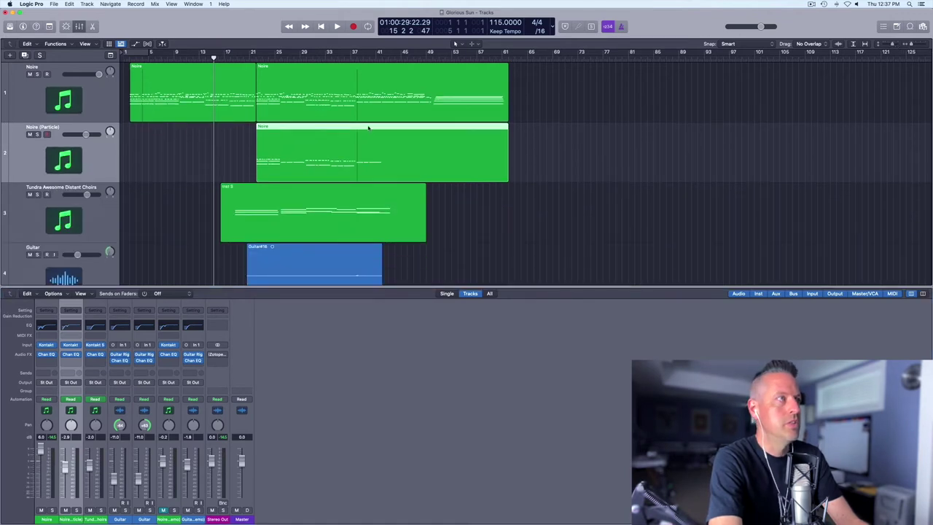
Solo the Noire (Particle) track, listen to it from bar 21, and turn its solo off again
left_click(251, 53)
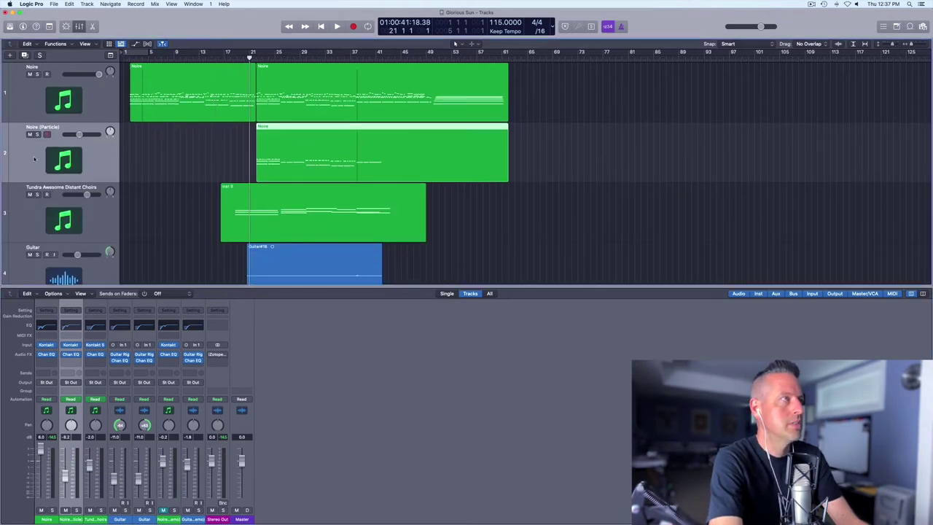
left_click(37, 134)
key("space")
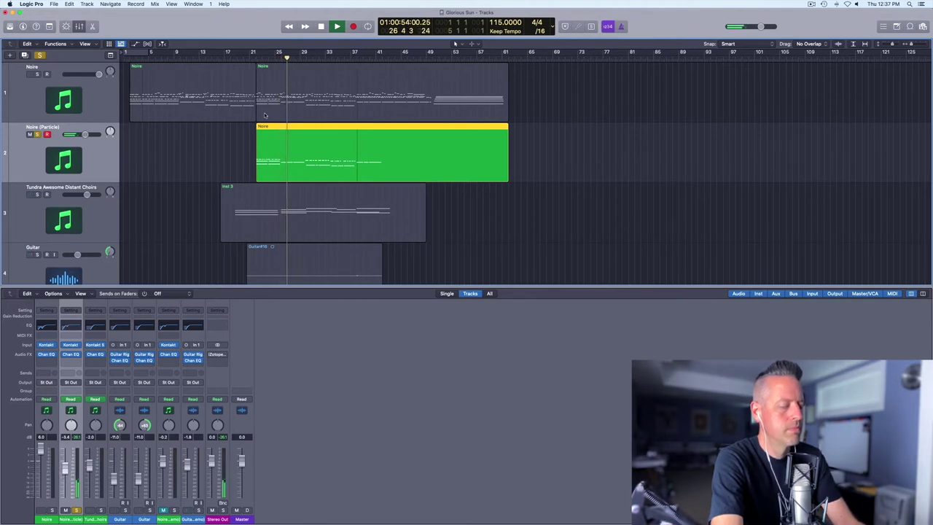
key("space")
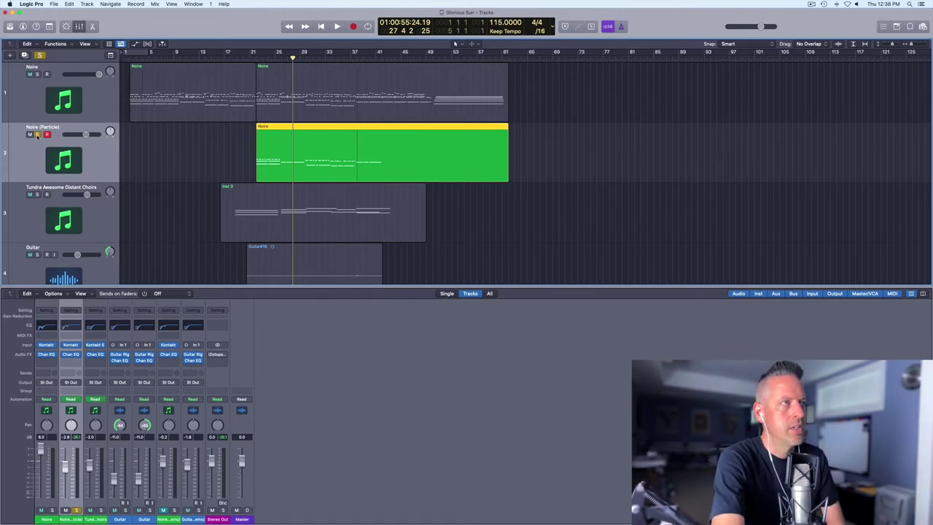
left_click(37, 135)
Solo the Tundra Awesome Distant Choirs track, listen to it from bar 18, and turn its solo off again
scroll(111, 113, "down", 2)
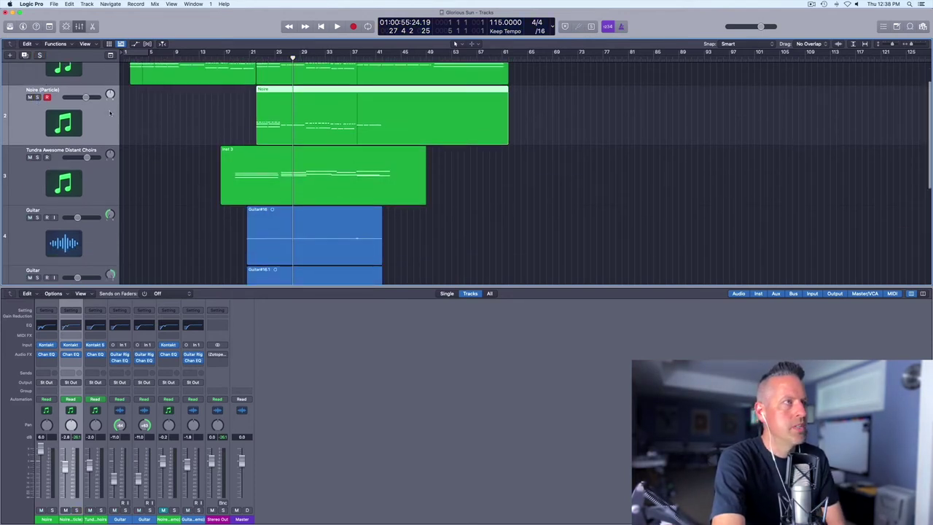
left_click(64, 167)
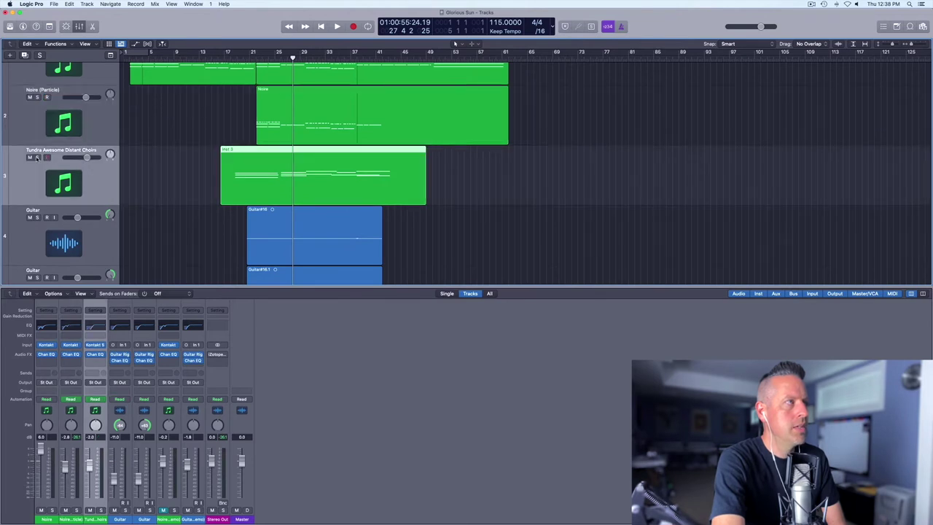
left_click(37, 158)
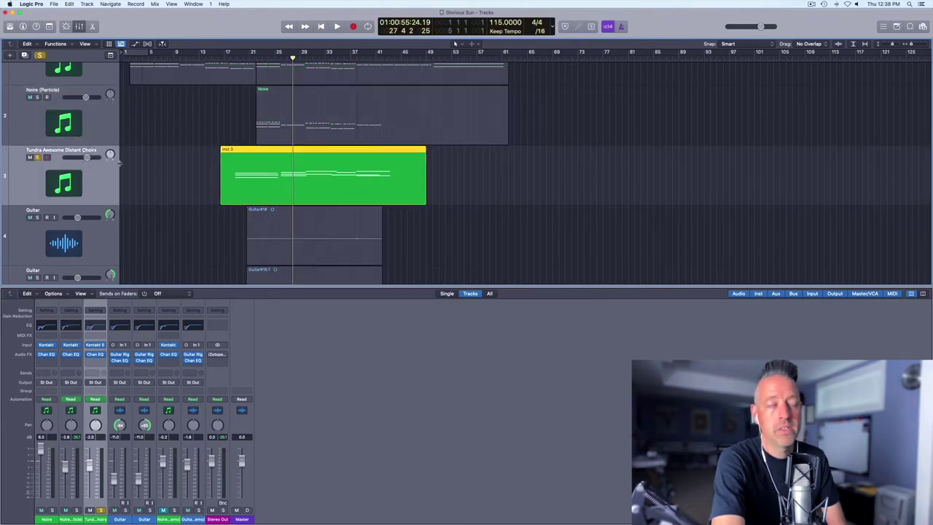
left_click(236, 57)
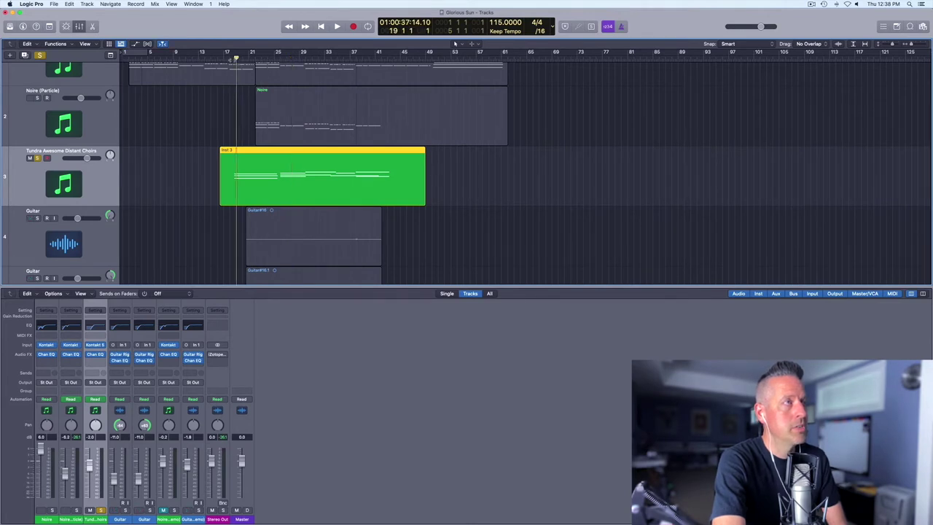
left_click(229, 57)
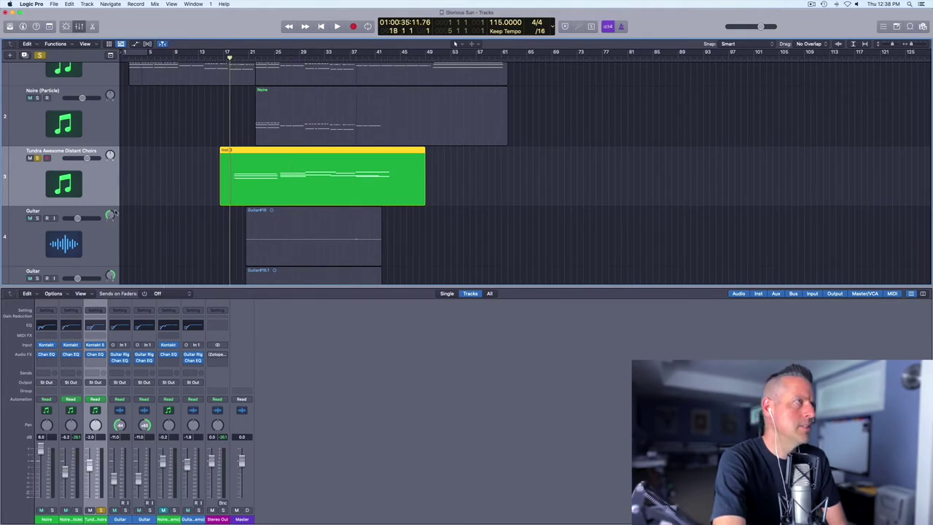
scroll(91, 160, "down", 1)
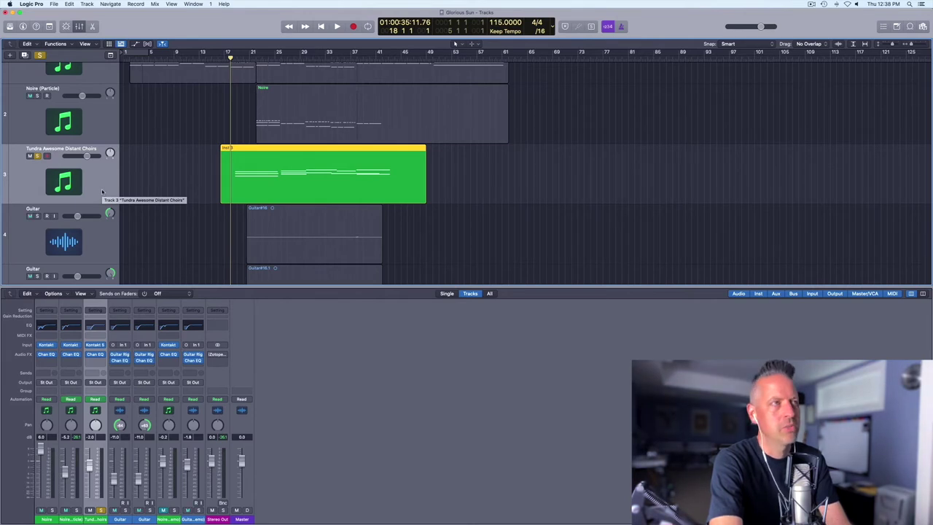
key("space")
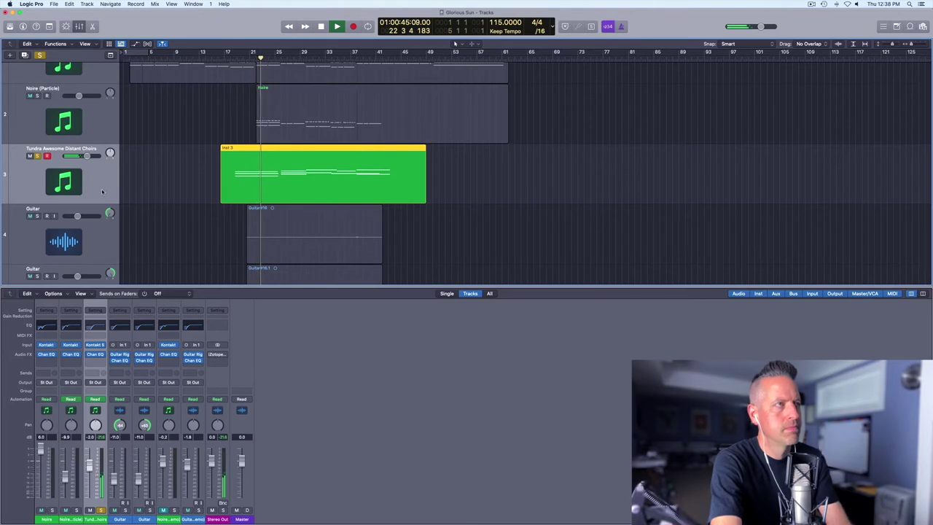
key("space")
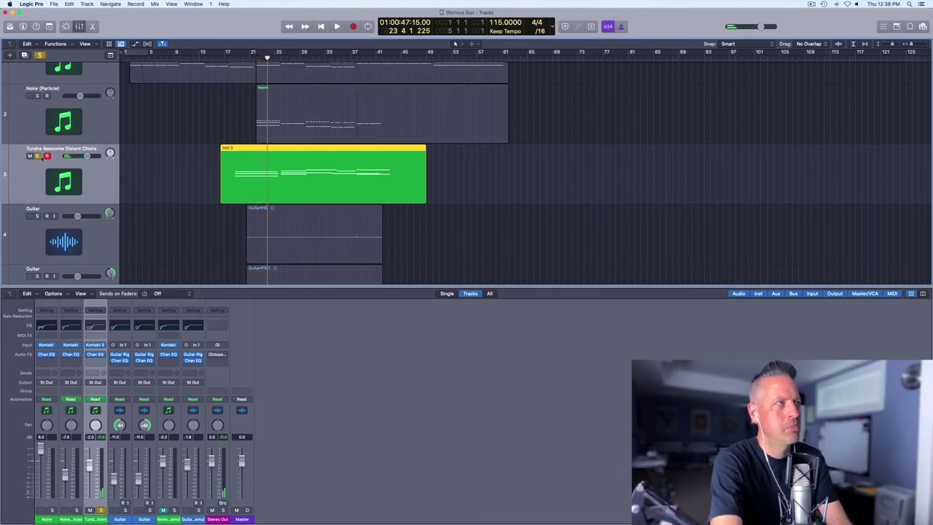
left_click(38, 156)
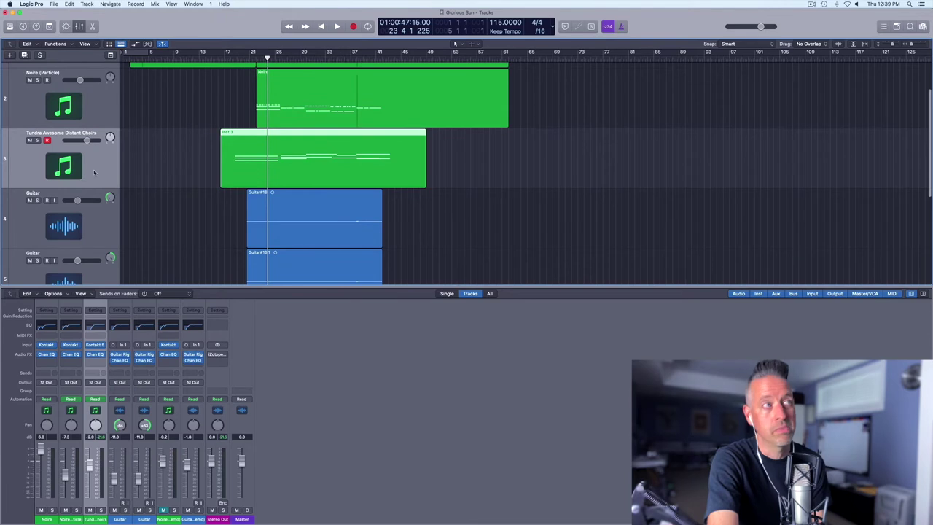
Select the Guitar (demo) track and enable its input monitoring for live guitar playing
scroll(186, 139, "down", 2)
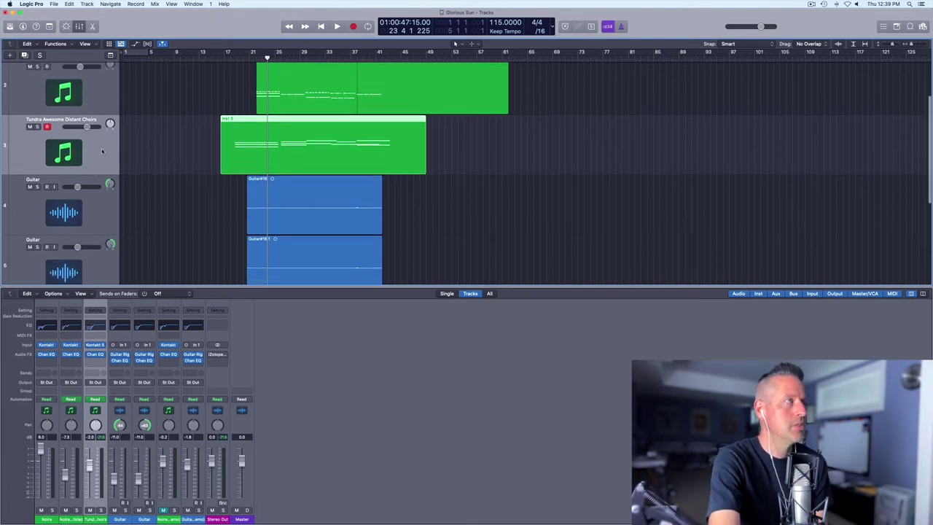
left_click(96, 210)
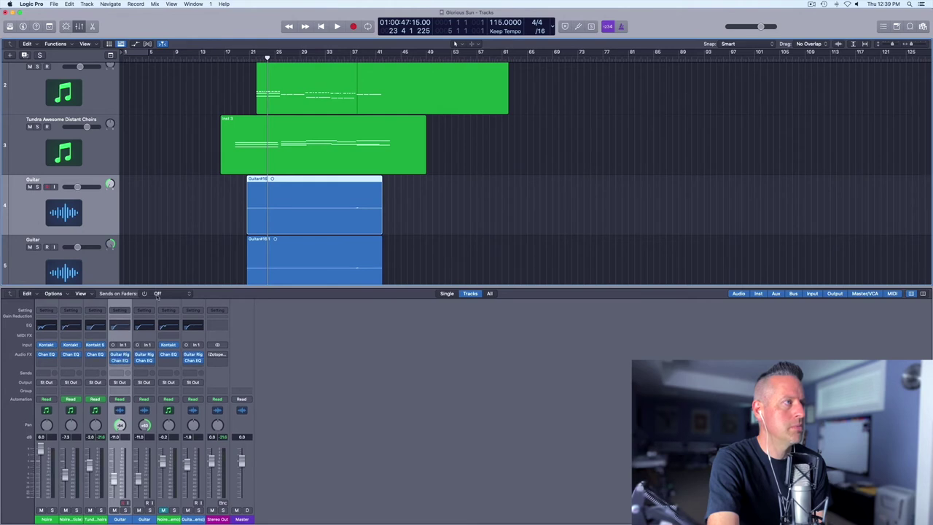
scroll(108, 256, "down", 3)
scroll(108, 257, "down", 15)
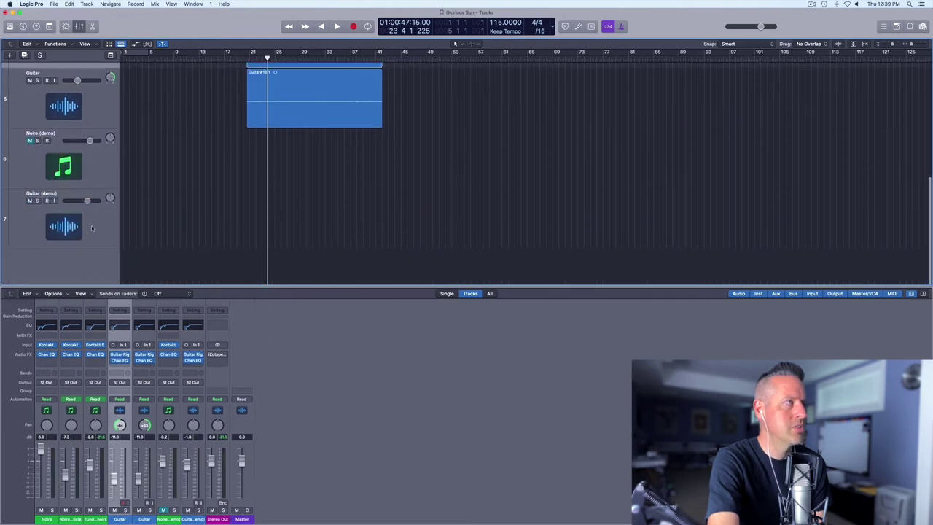
left_click(105, 223)
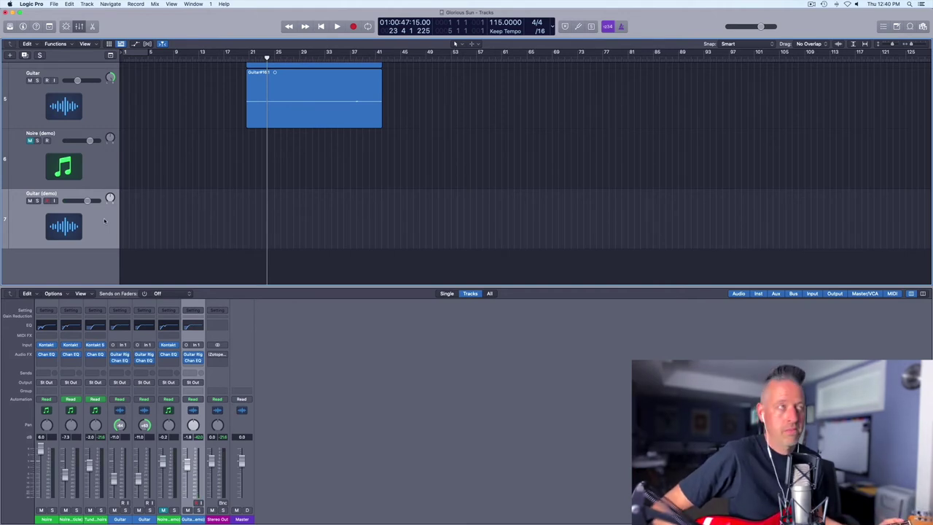
left_click(54, 202)
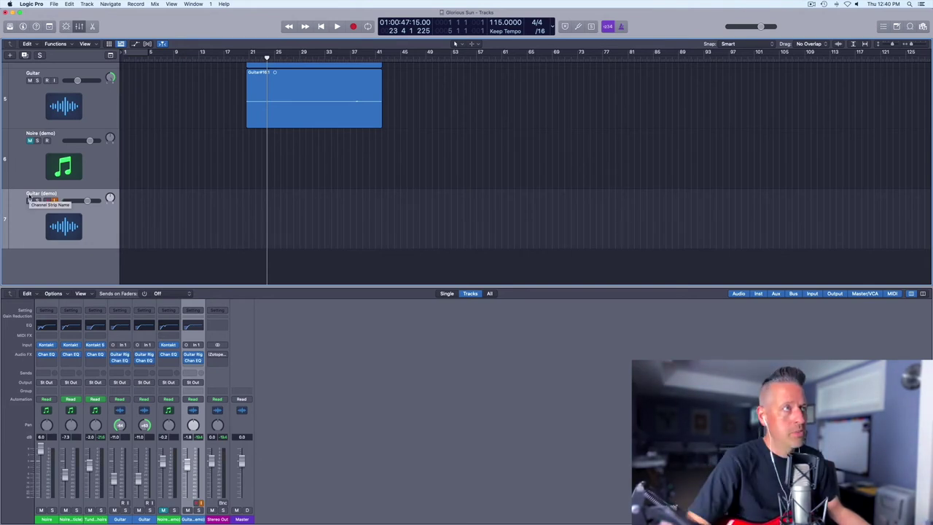
Show the That XY preset in the Guitar (demo) track's Guitar Rig, close the plug-in, and mute the track
mouse_move(193, 357)
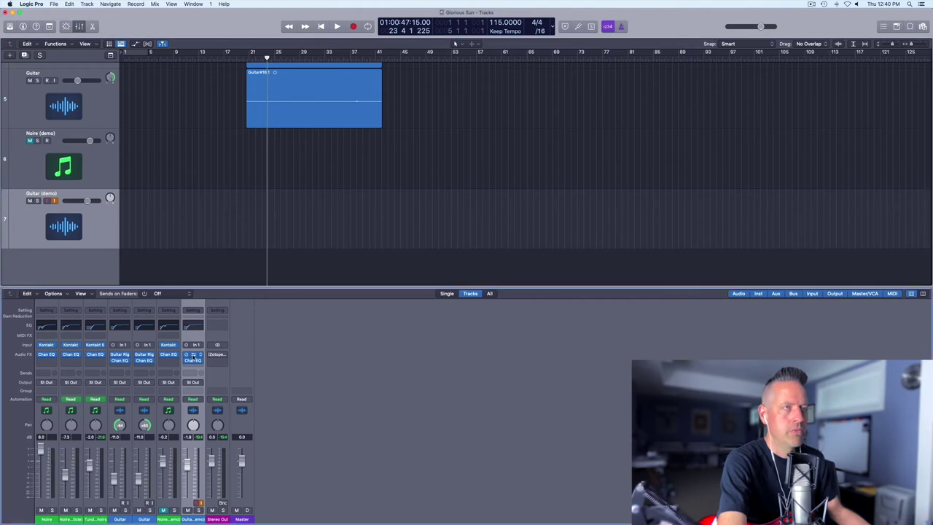
left_click(193, 356)
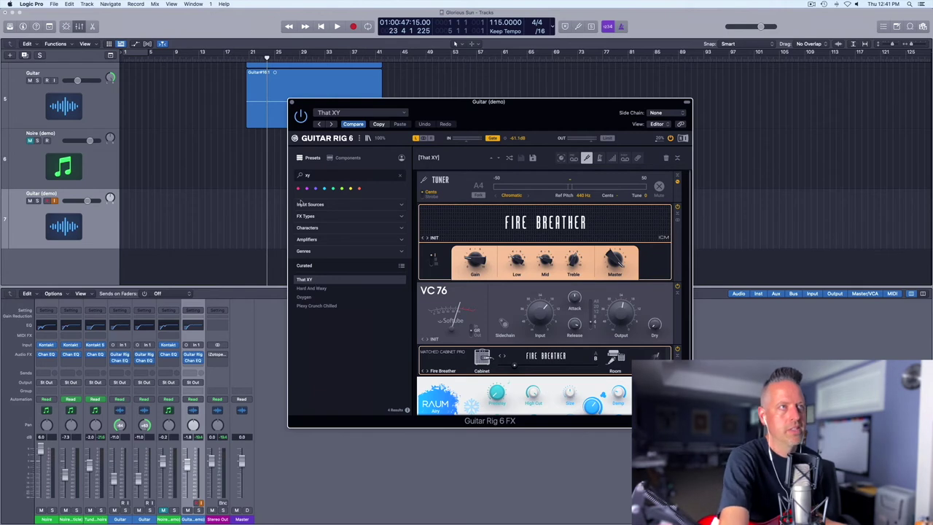
left_click(292, 103)
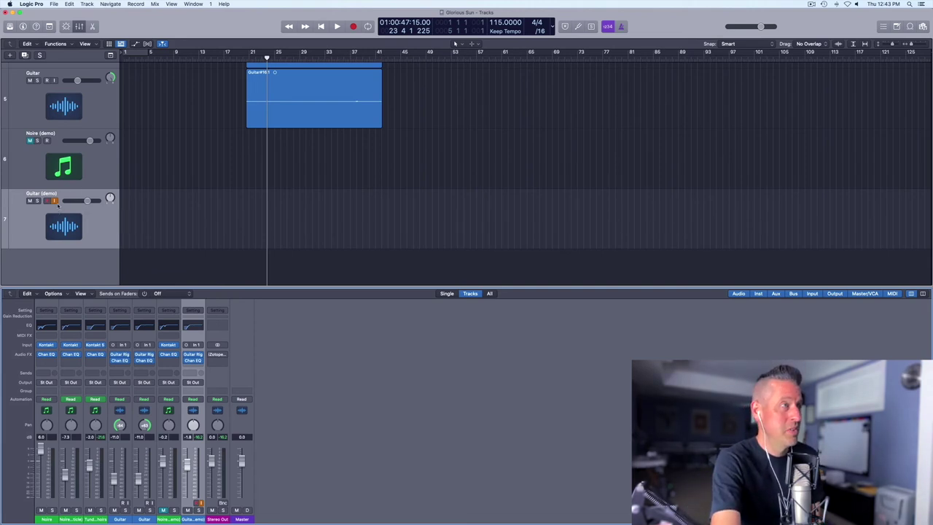
left_click(29, 200)
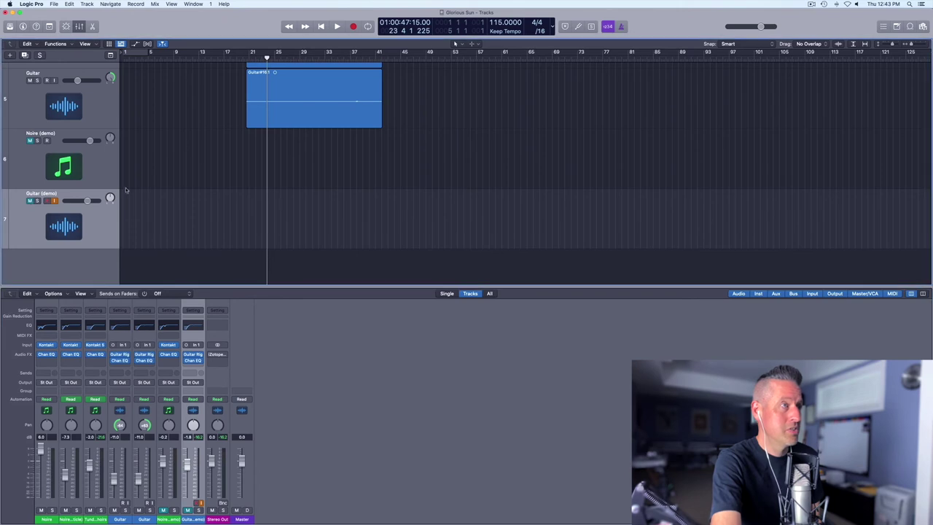
Look over the arrangement's piano, choir and guitar tracks and the iZotope Ozone plug-in on the Stereo Out channel
scroll(129, 190, "up", 6)
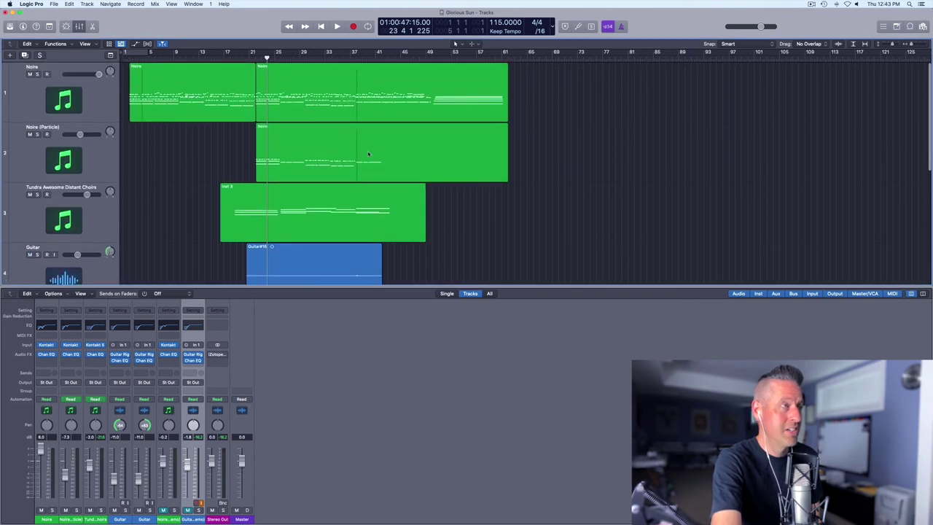
scroll(328, 197, "down", 2)
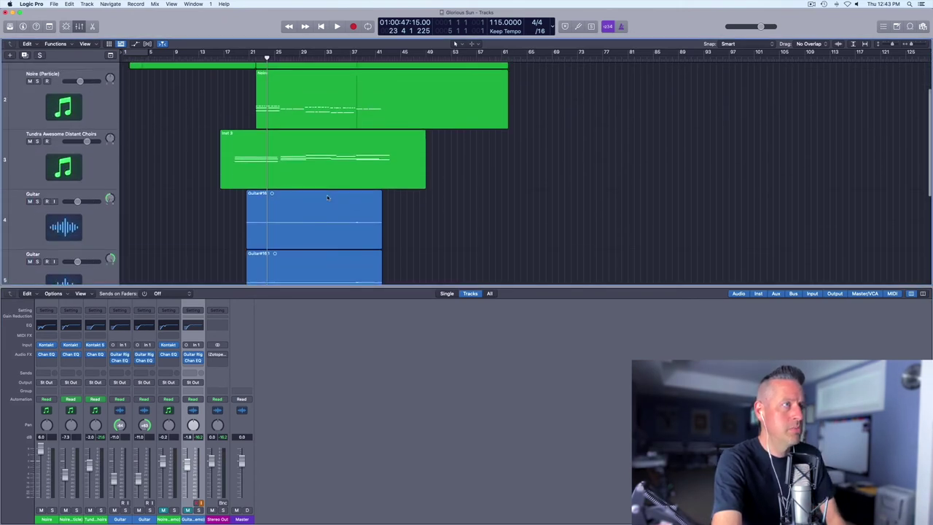
scroll(326, 194, "down", 2)
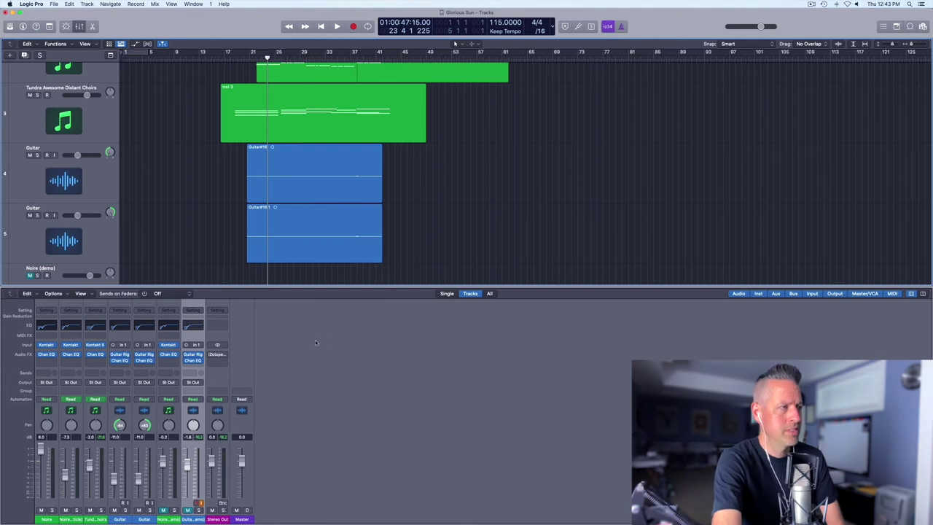
mouse_move(210, 356)
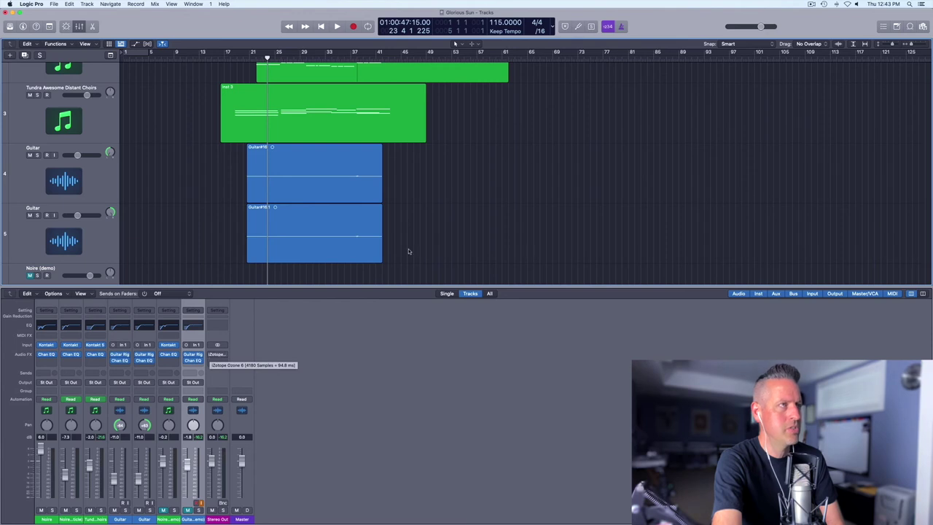
scroll(471, 214, "up", 3)
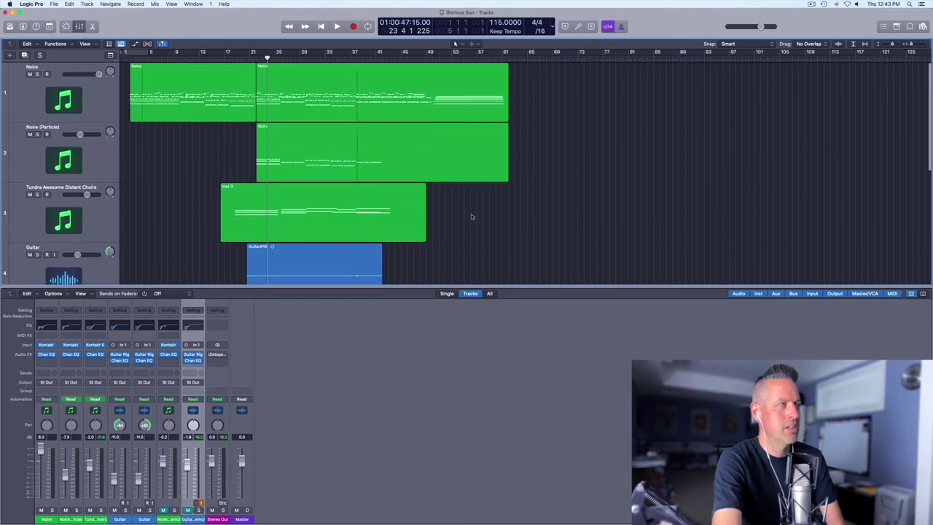
scroll(471, 217, "down", 1)
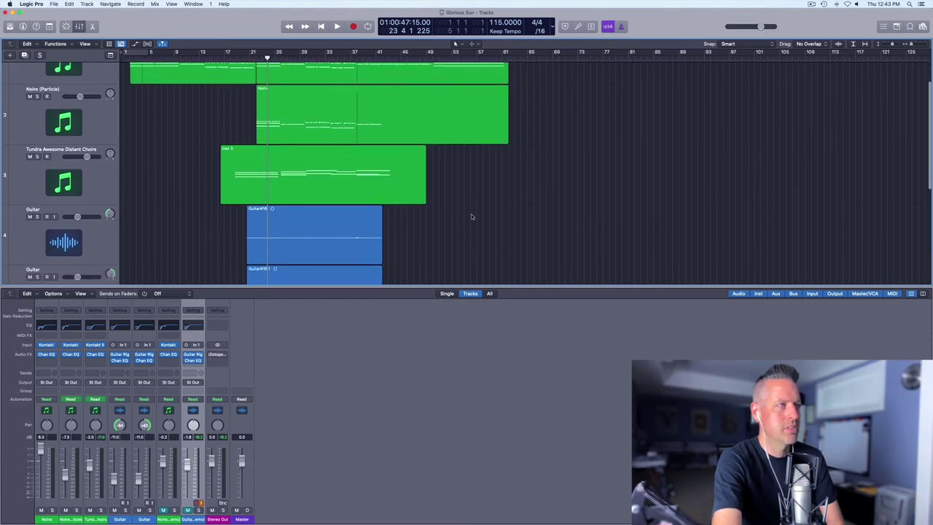
scroll(471, 216, "up", 1)
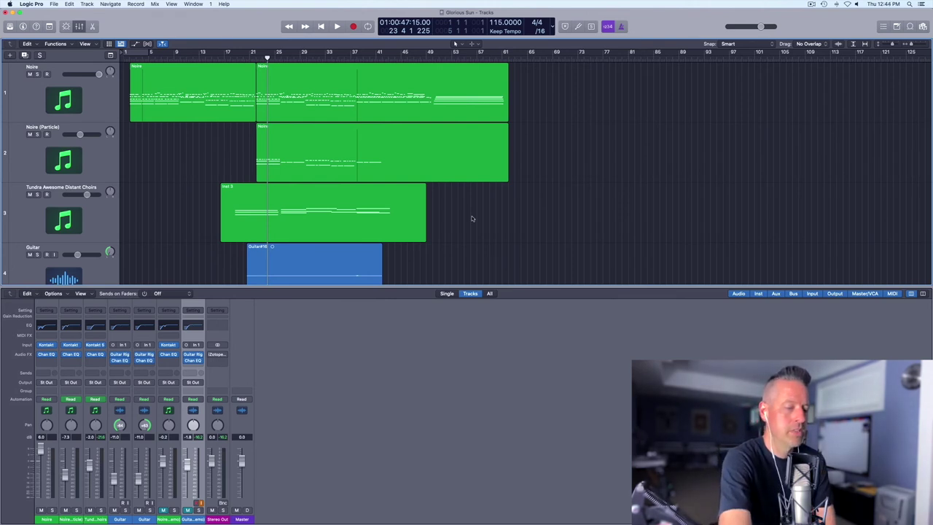
Return to the start of the project and play the full arrangement through
key("Return")
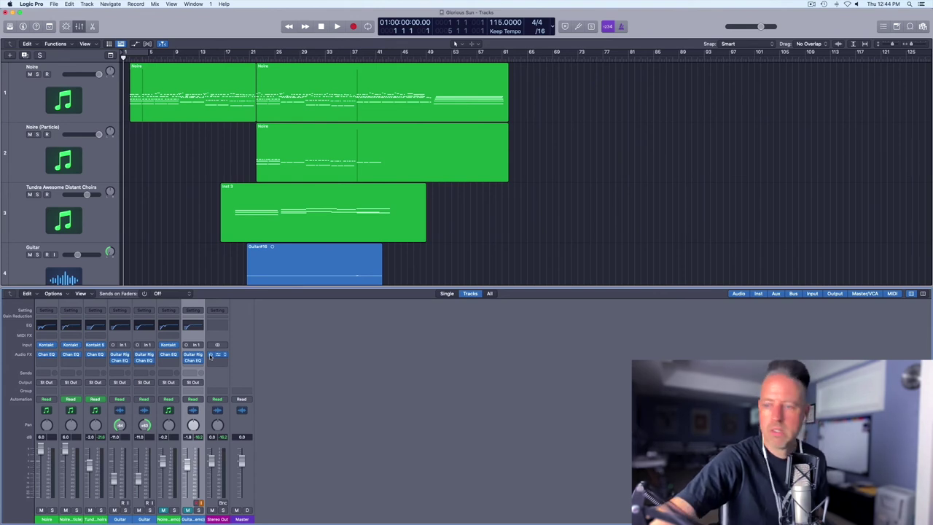
key("space")
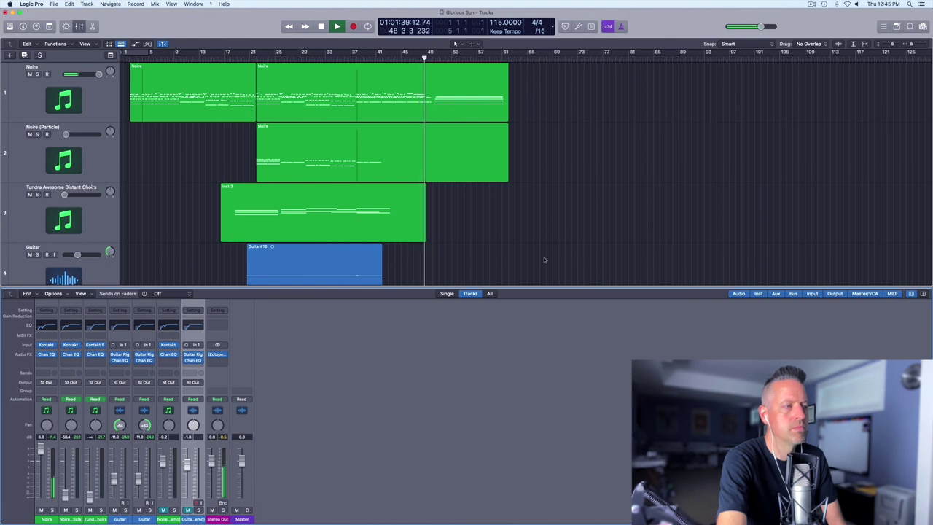
scroll(544, 260, "down", 2)
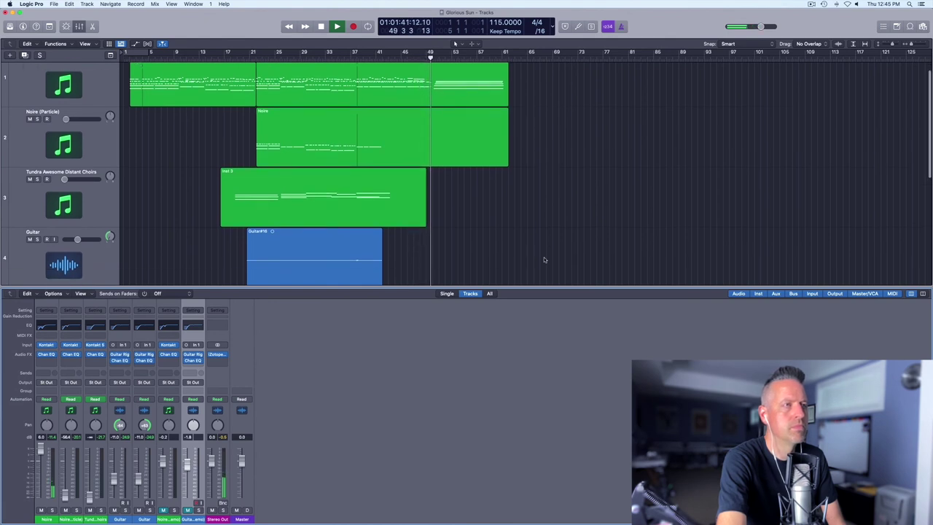